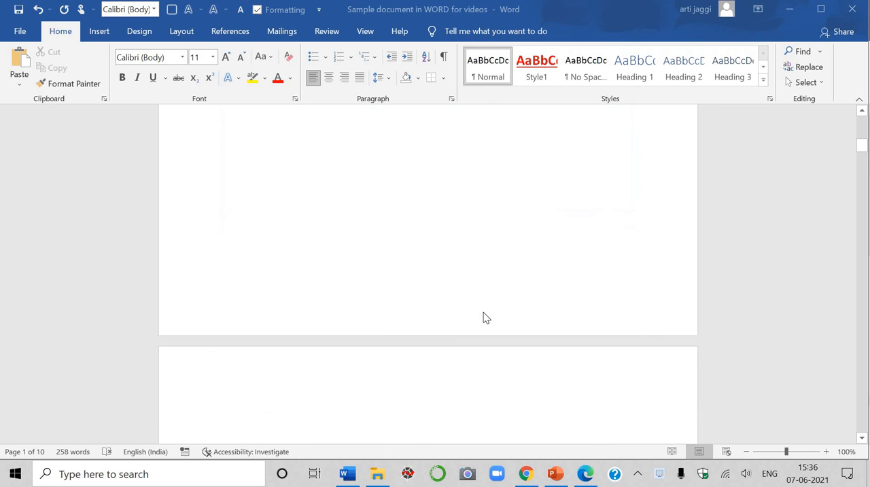
# Open the Online Pictures dialog and search Bing images for Ball.
pyautogui.scroll(-2, 483, 317)
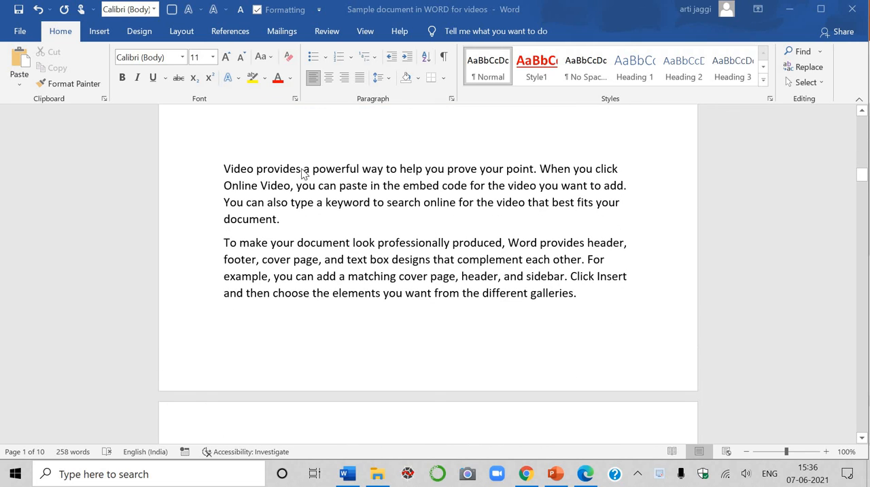
pyautogui.scroll(-8, 483, 282)
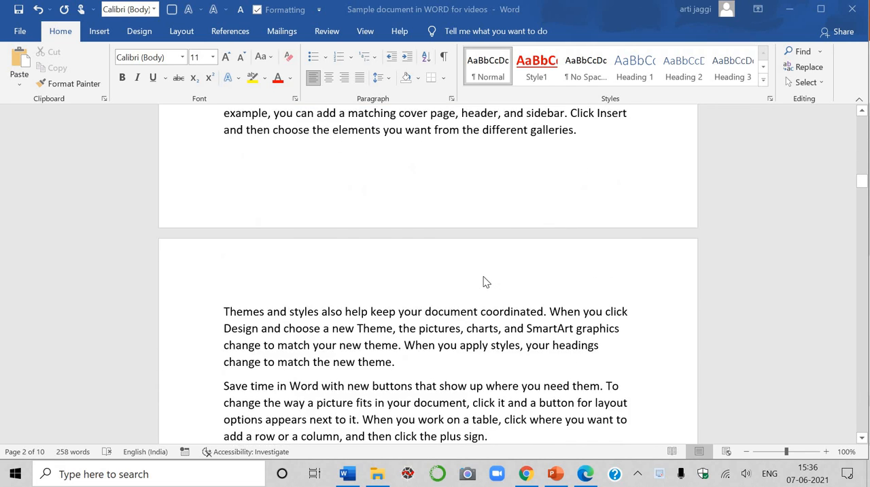
pyautogui.scroll(9, 475, 283)
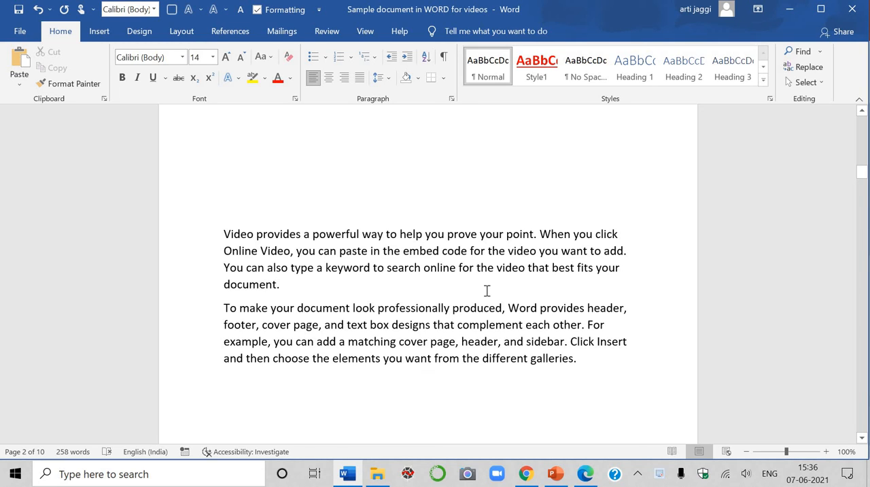
pyautogui.click(99, 35)
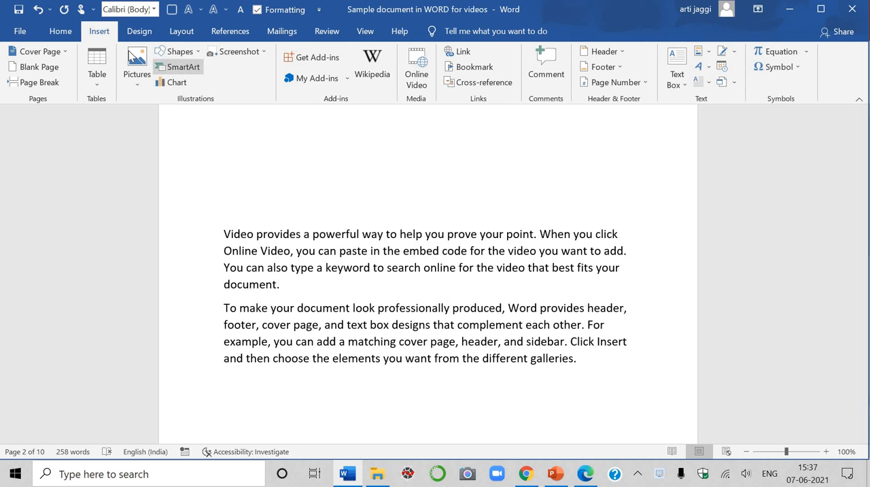
pyautogui.click(140, 80)
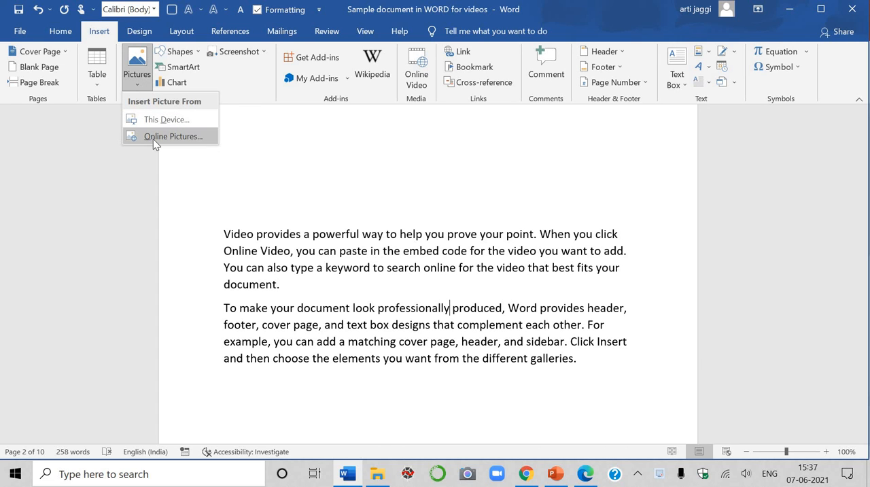
pyautogui.click(153, 137)
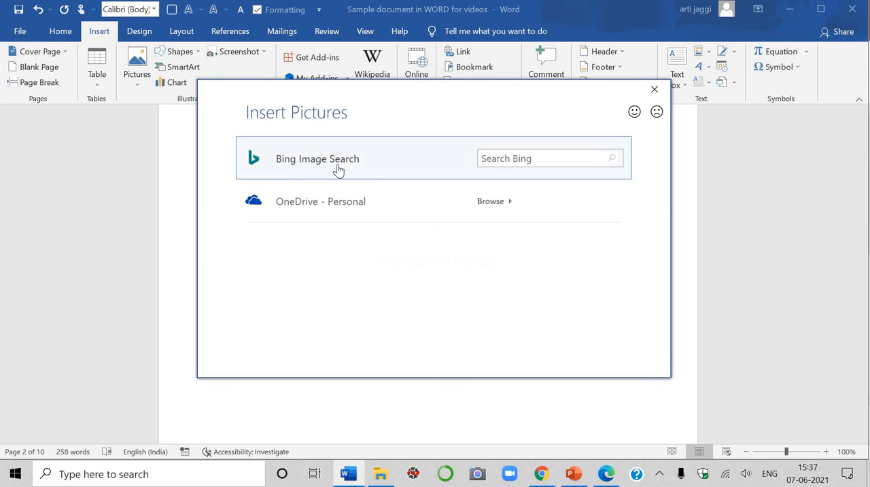
pyautogui.click(505, 162)
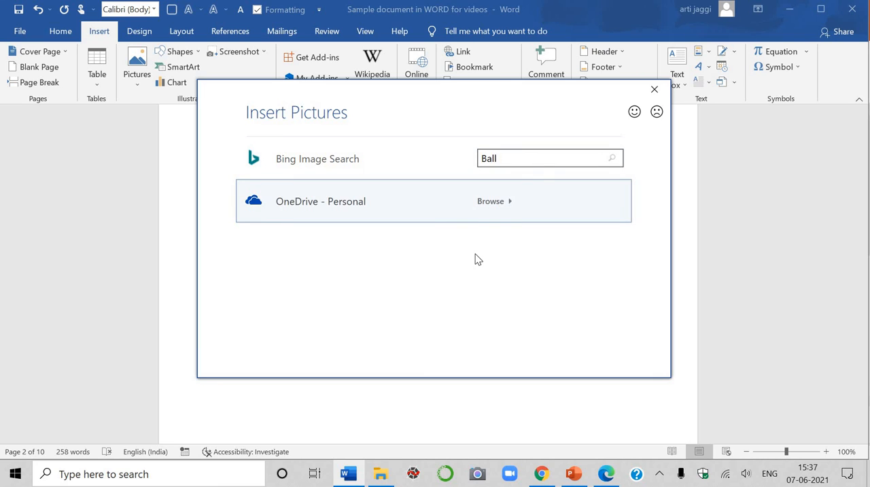
pyautogui.press('Return')
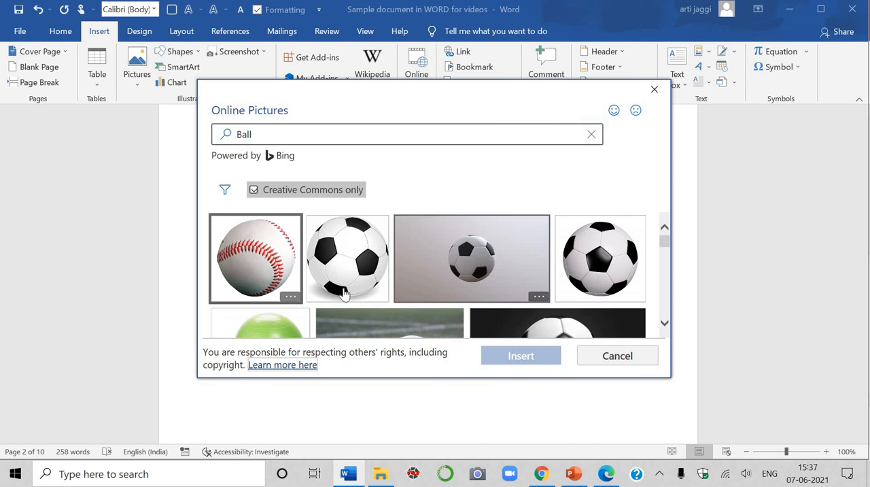
# Insert the yellow football image from the search results into the document.
pyautogui.scroll(-3, 458, 255)
pyautogui.scroll(-10, 457, 254)
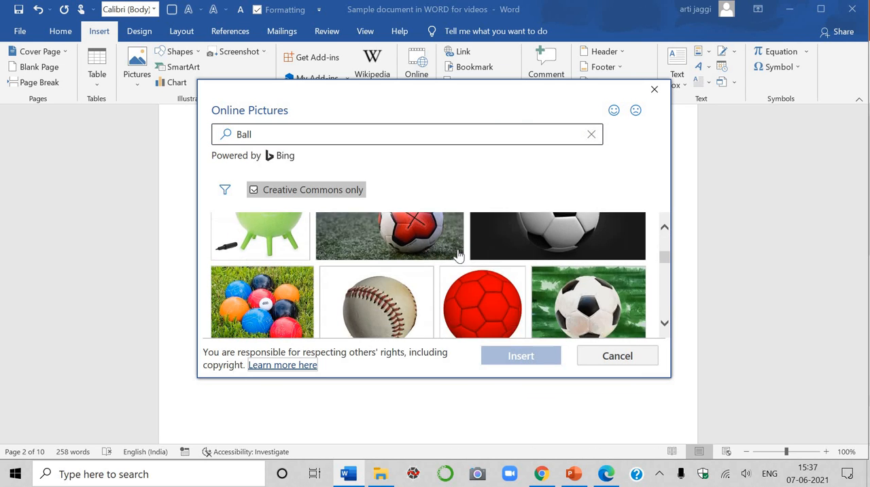
pyautogui.scroll(-6, 458, 255)
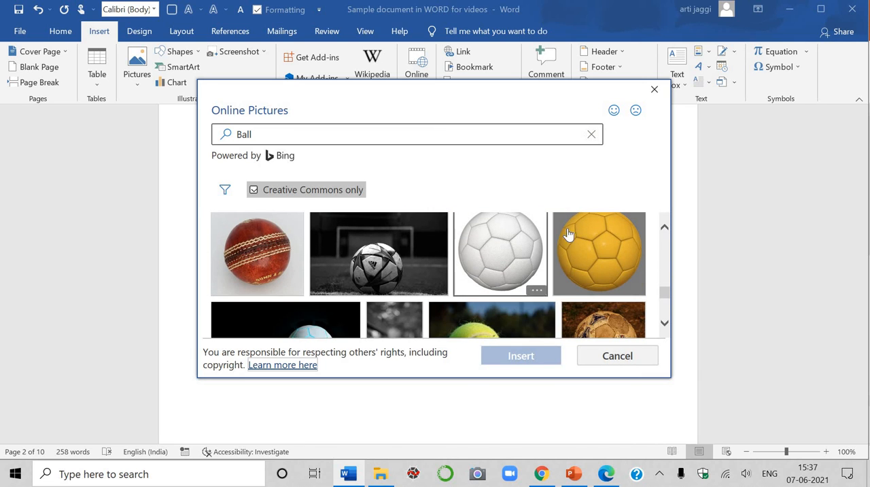
pyautogui.click(610, 252)
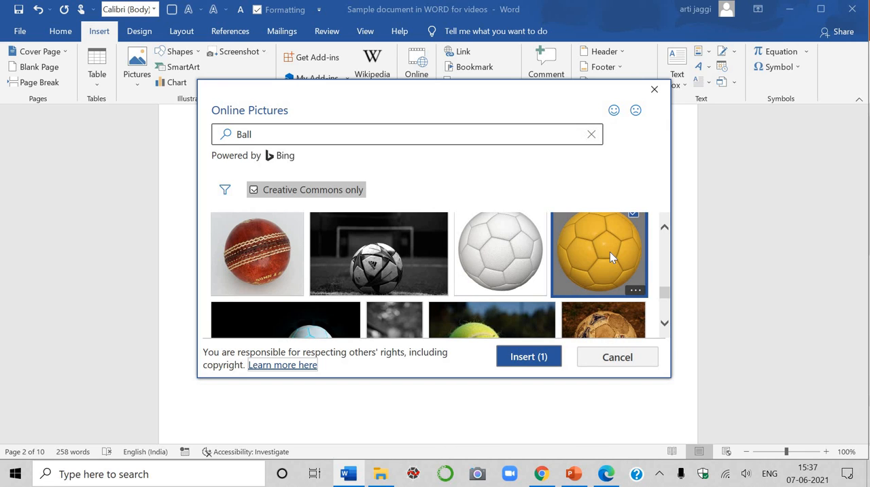
pyautogui.click(523, 360)
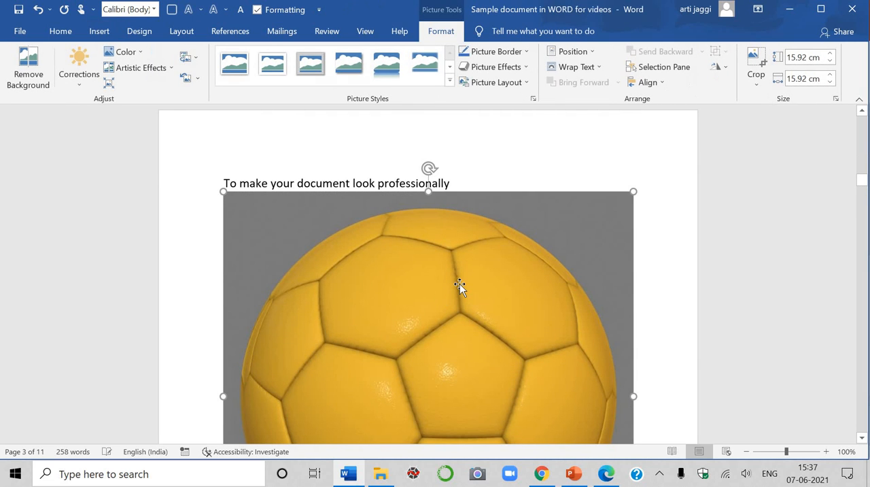
# Resize the inserted ball picture from its corner to 8 cm by 8 cm.
pyautogui.scroll(-2, 585, 246)
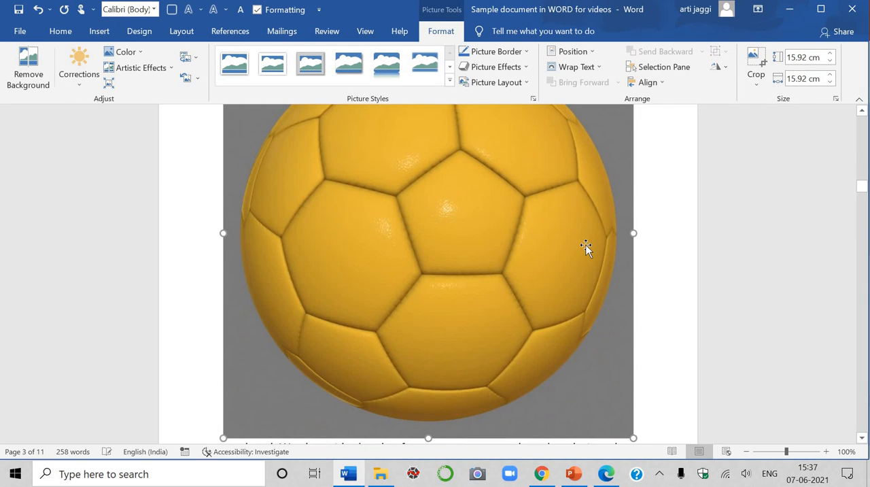
pyautogui.scroll(2, 586, 246)
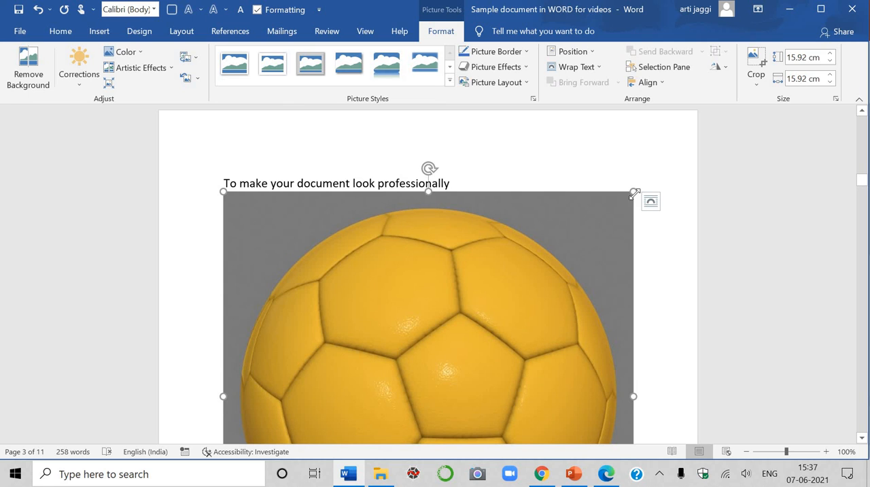
pyautogui.moveTo(633, 191); pyautogui.dragTo(303, 305)
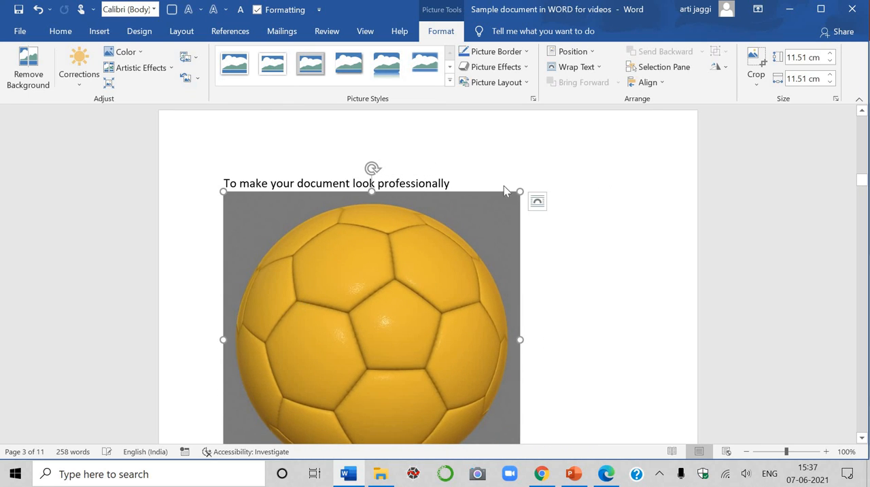
pyautogui.moveTo(423, 247); pyautogui.dragTo(289, 282)
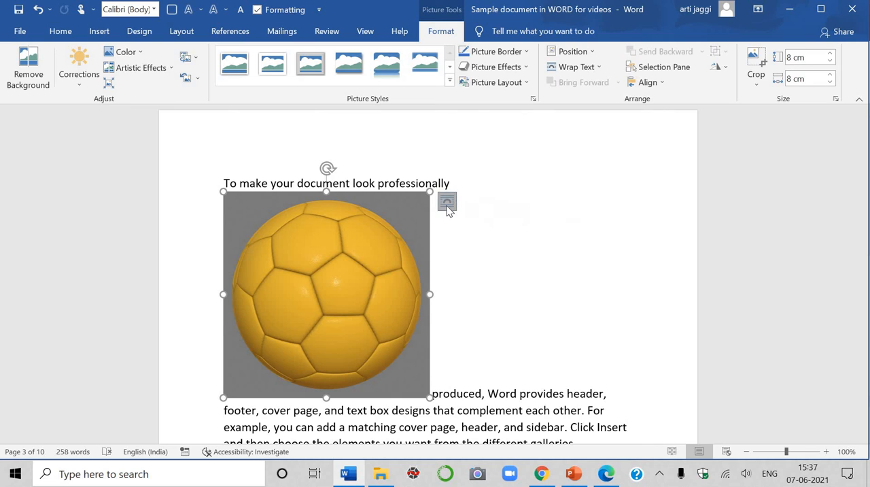
# Set the picture's text wrapping layout option to Top and Bottom.
pyautogui.click(445, 204)
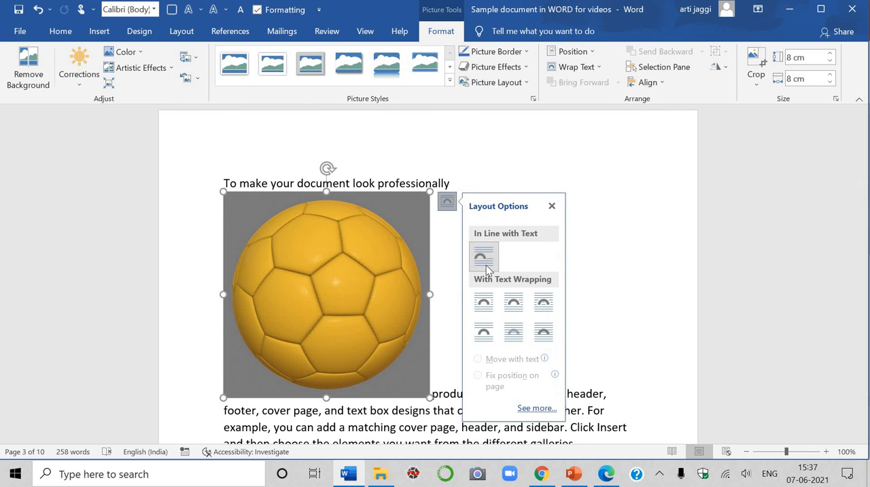
pyautogui.click(483, 303)
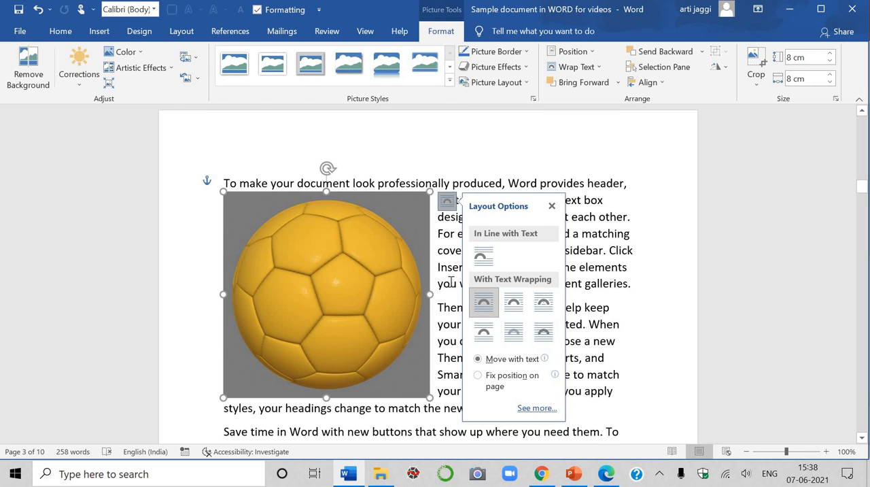
pyautogui.click(484, 333)
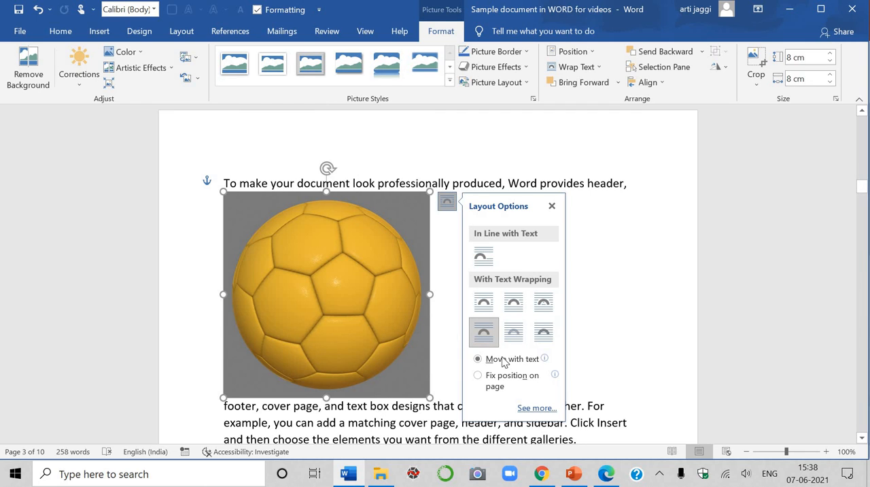
# Scroll through the document pages to review the pictures and text layout.
pyautogui.scroll(-5, 514, 334)
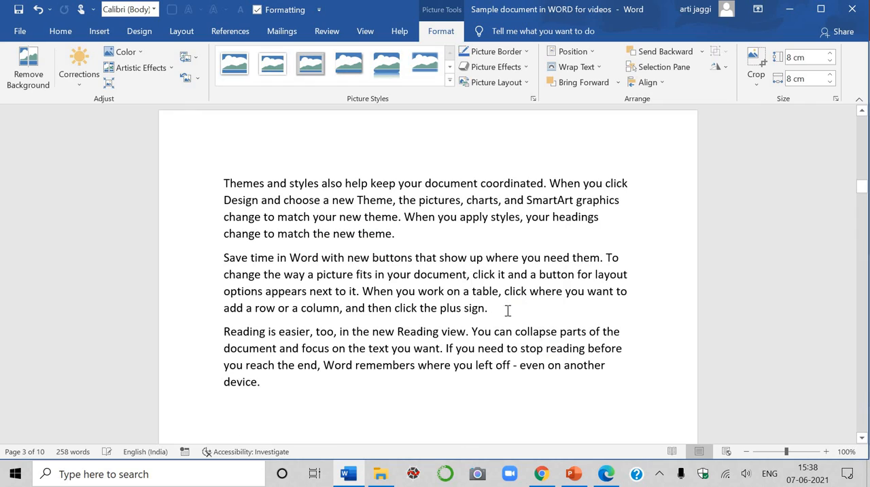
pyautogui.scroll(10, 597, 257)
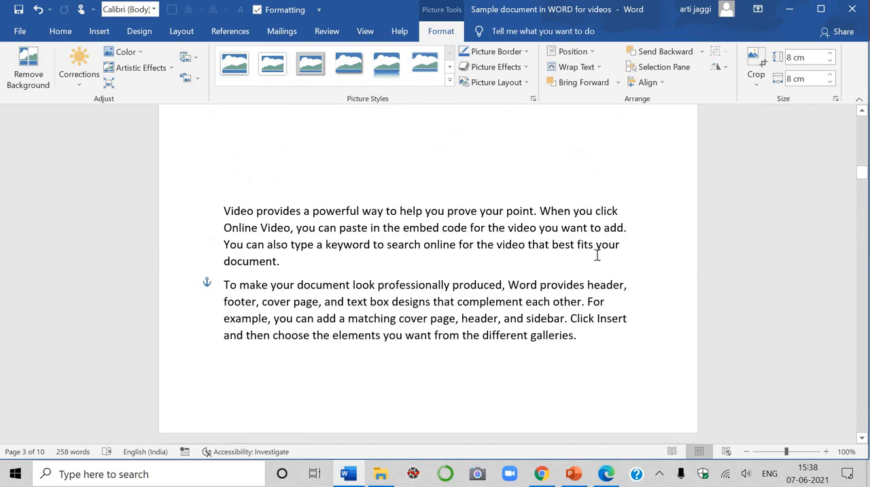
pyautogui.scroll(-8, 598, 254)
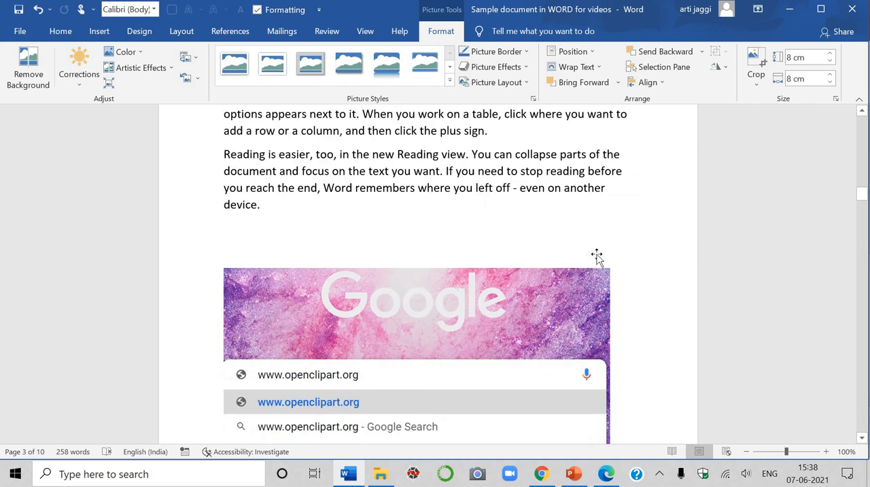
pyautogui.scroll(4, 598, 256)
pyautogui.scroll(4, 598, 258)
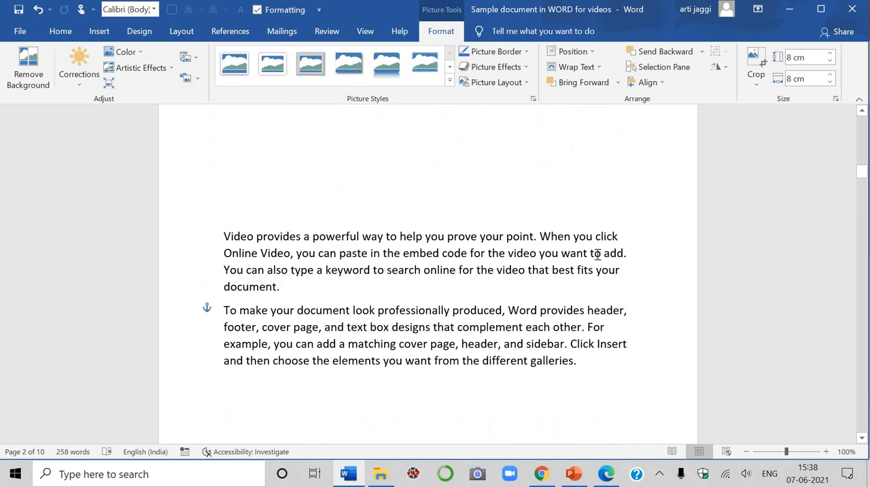
pyautogui.scroll(-3, 598, 258)
pyautogui.scroll(-3, 599, 258)
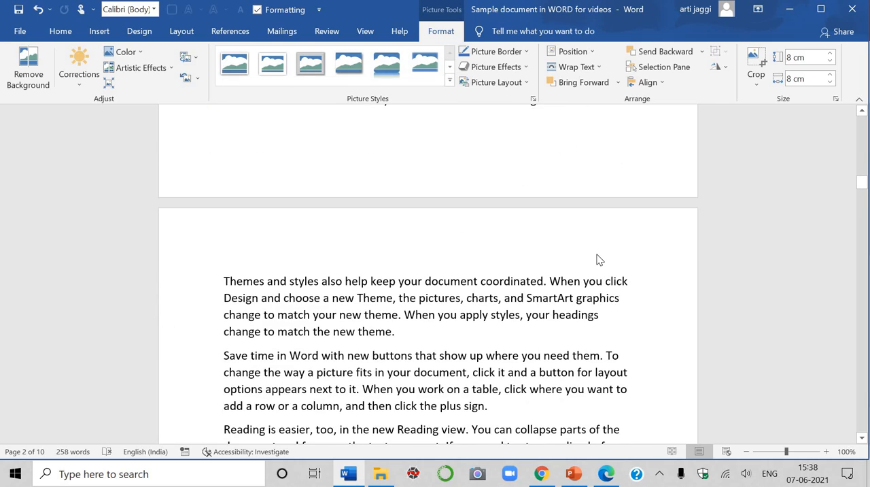
pyautogui.scroll(-3, 598, 254)
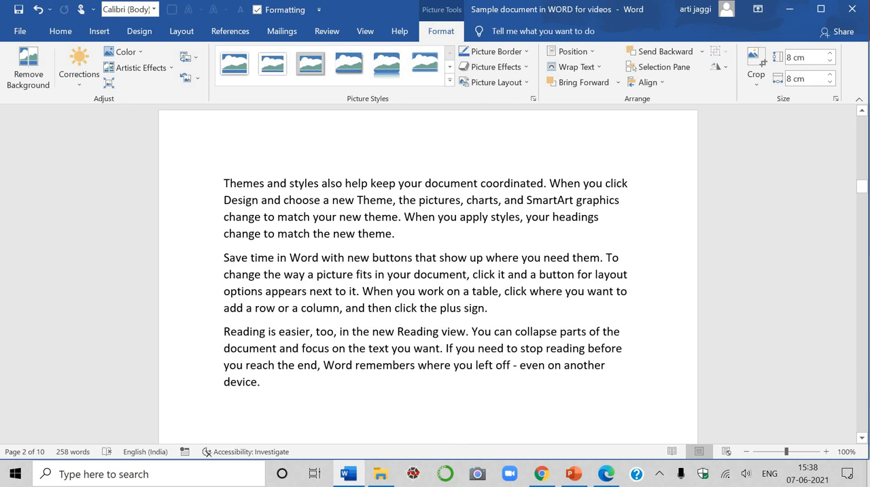
pyautogui.scroll(-9, 269, 191)
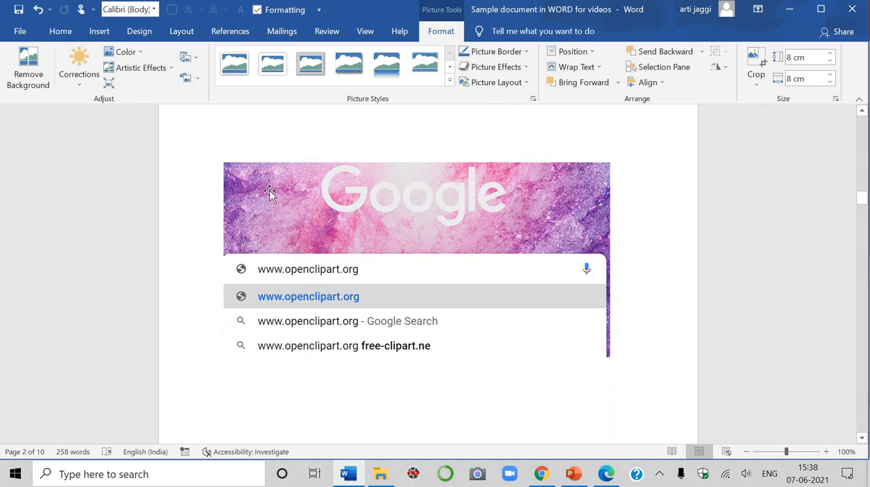
pyautogui.scroll(-1, 269, 192)
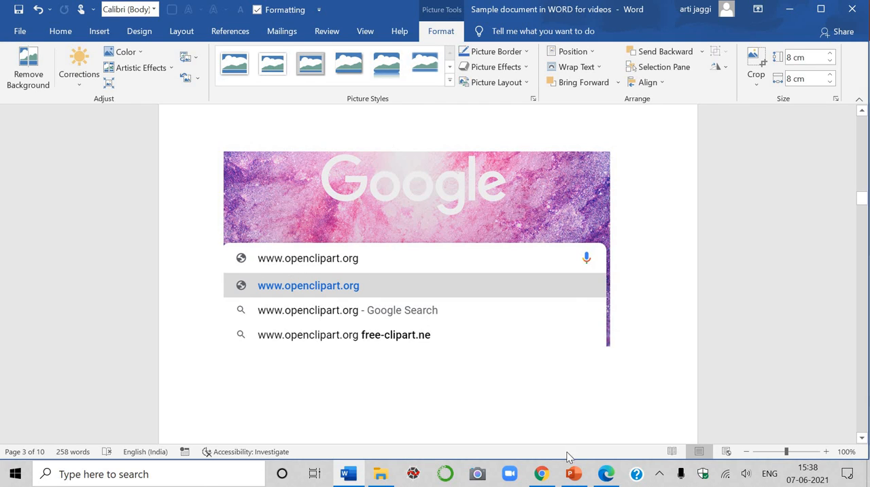
# Switch to the Openclipart website in Chrome and browse the clipart gallery.
pyautogui.click(546, 479)
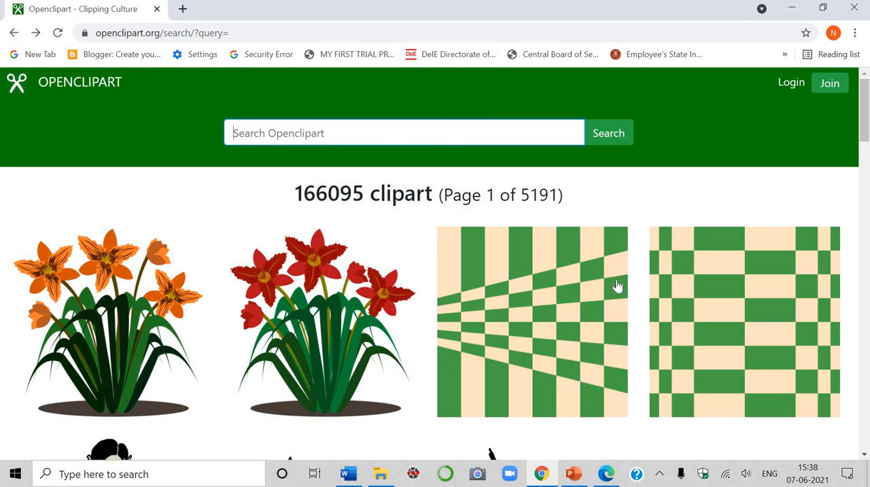
pyautogui.click(279, 132)
pyautogui.scroll(-4, 480, 255)
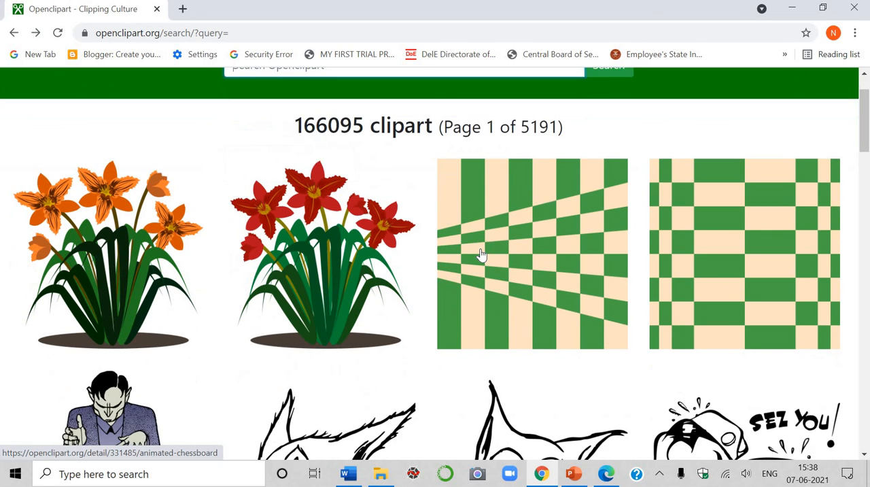
pyautogui.scroll(-8, 480, 252)
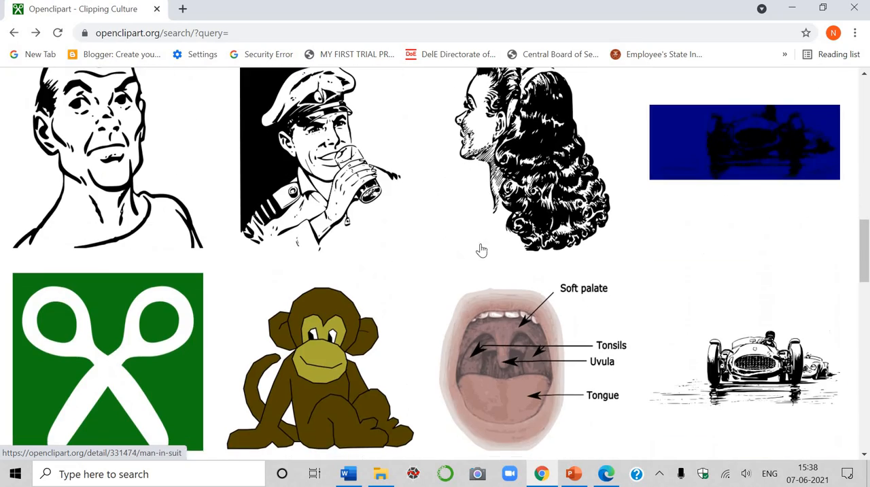
pyautogui.scroll(-3, 476, 244)
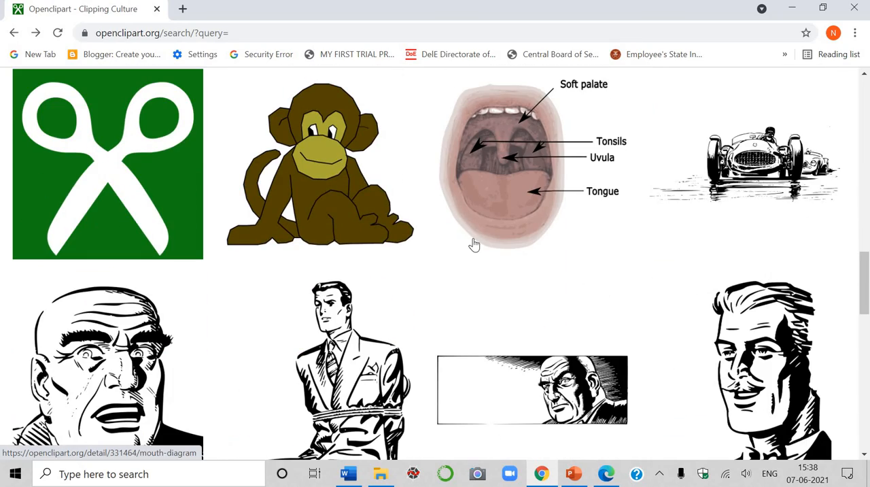
pyautogui.scroll(15, 474, 245)
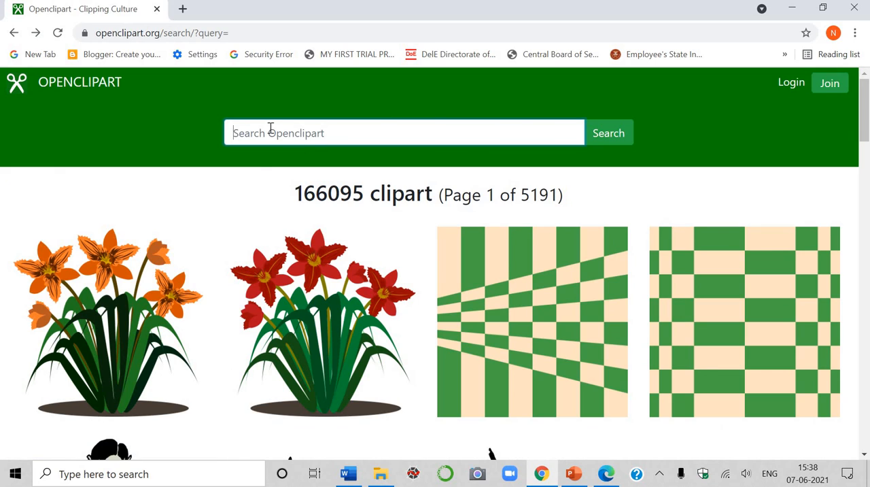
# Search Openclipart for school Bag and scroll through the results.
pyautogui.click(270, 129)
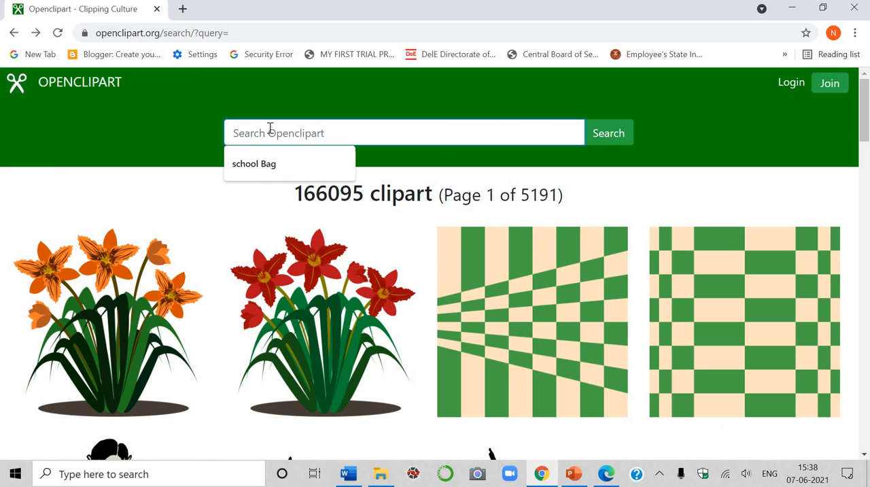
pyautogui.click(268, 164)
pyautogui.click(610, 135)
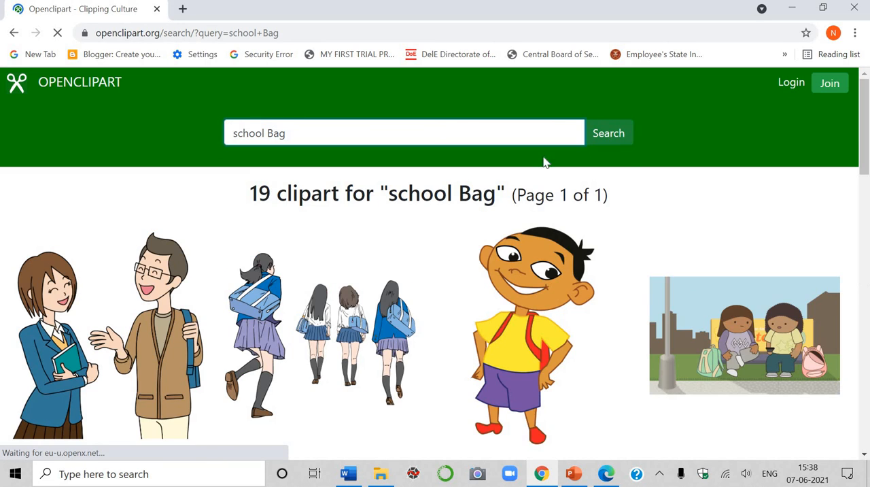
pyautogui.scroll(-5, 339, 284)
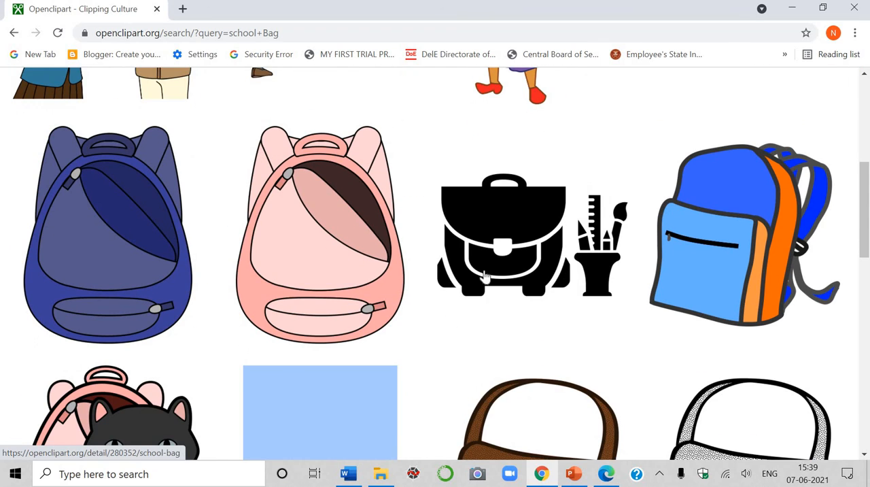
# Open the purple and pink school bag clipart from the results and view its Small PNG version.
pyautogui.scroll(-8, 435, 279)
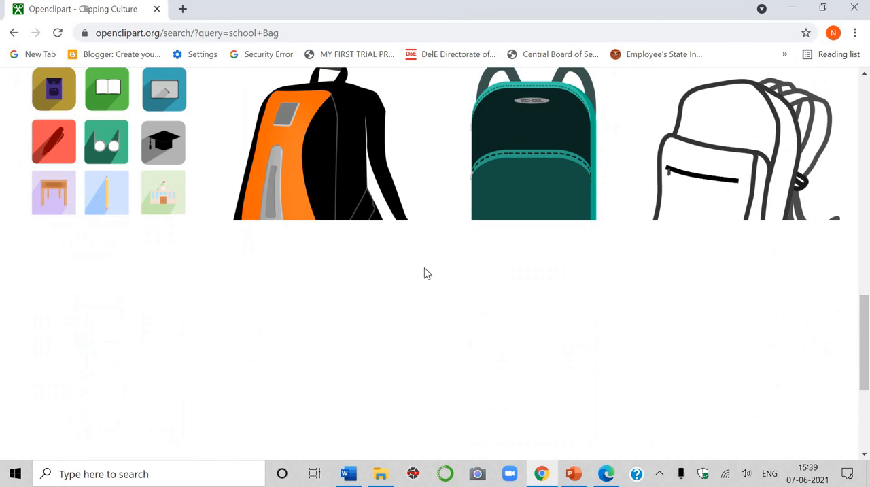
pyautogui.scroll(4, 598, 253)
pyautogui.scroll(-5, 590, 248)
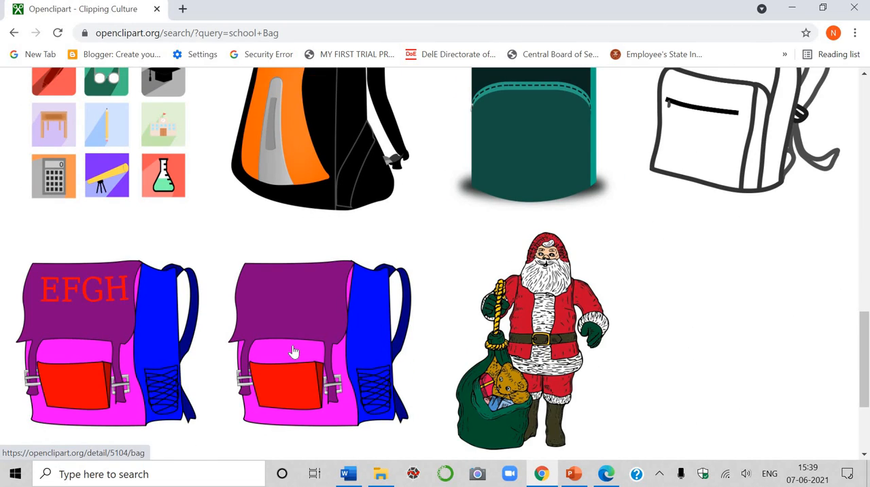
pyautogui.click(293, 351)
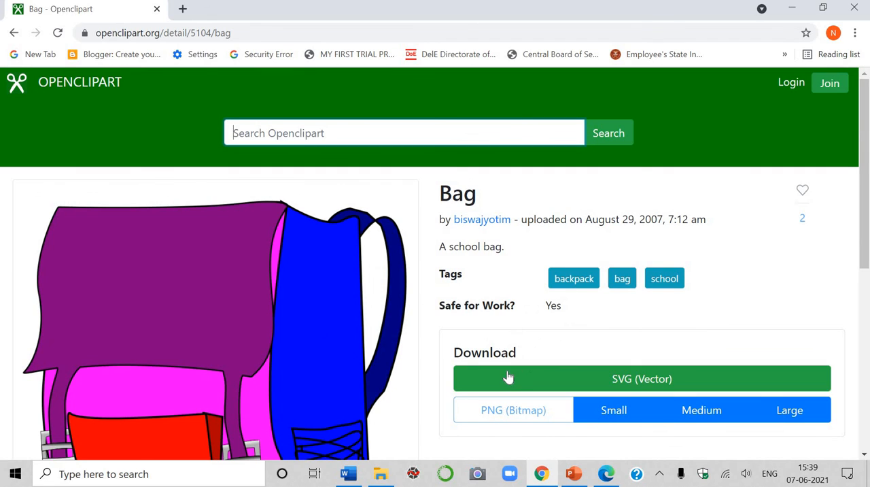
pyautogui.click(605, 414)
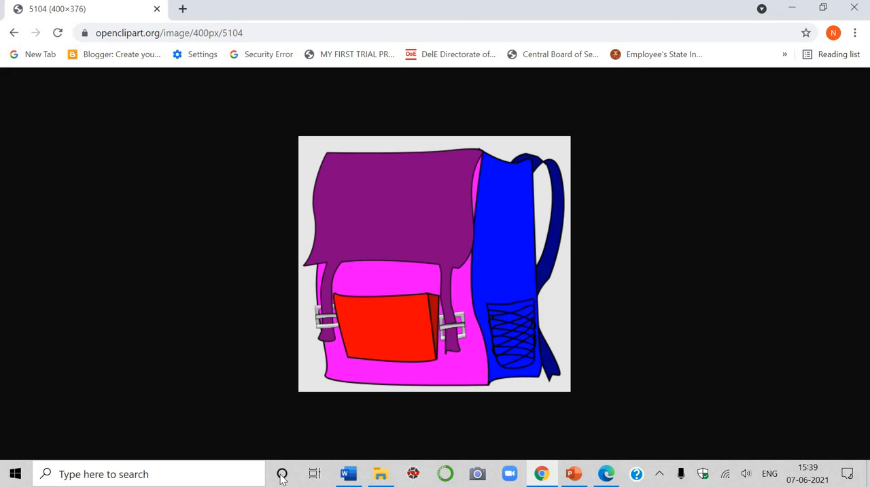
# Switch to Word, add an empty paragraph after the Themes and styles paragraph, and paste the bag clipart there.
pyautogui.click(348, 473)
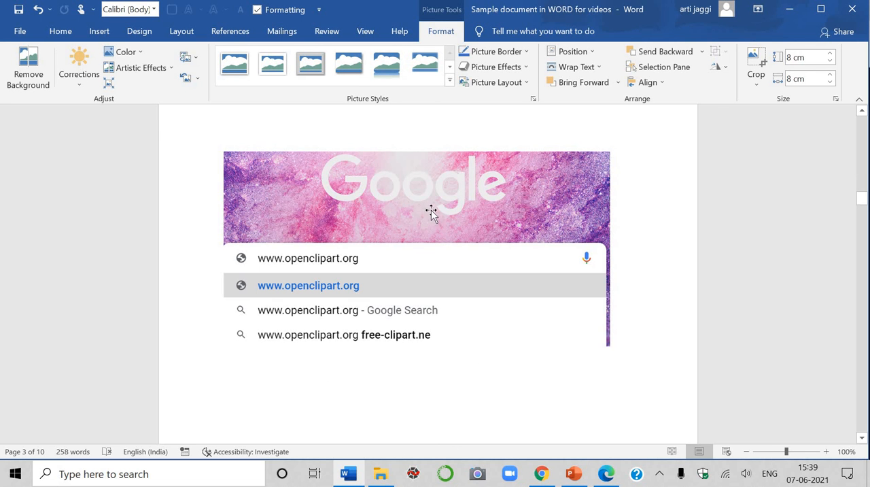
pyautogui.scroll(-8, 412, 181)
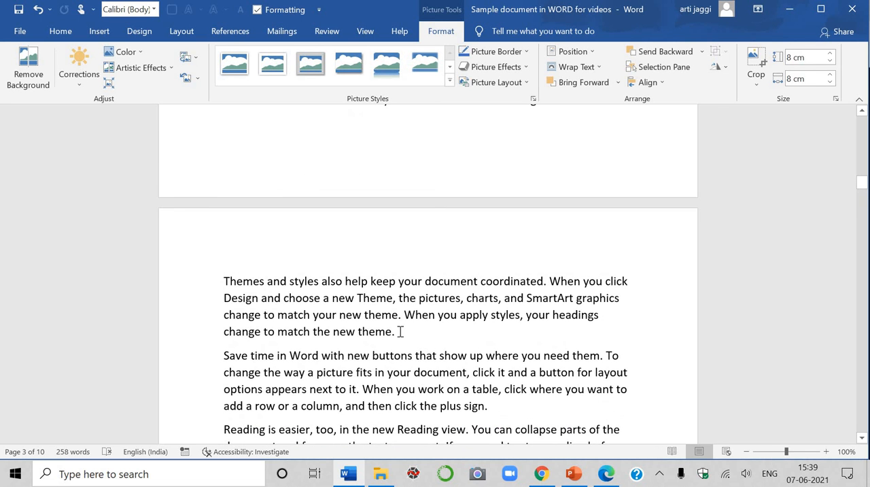
pyautogui.click(397, 331)
pyautogui.press('Return')
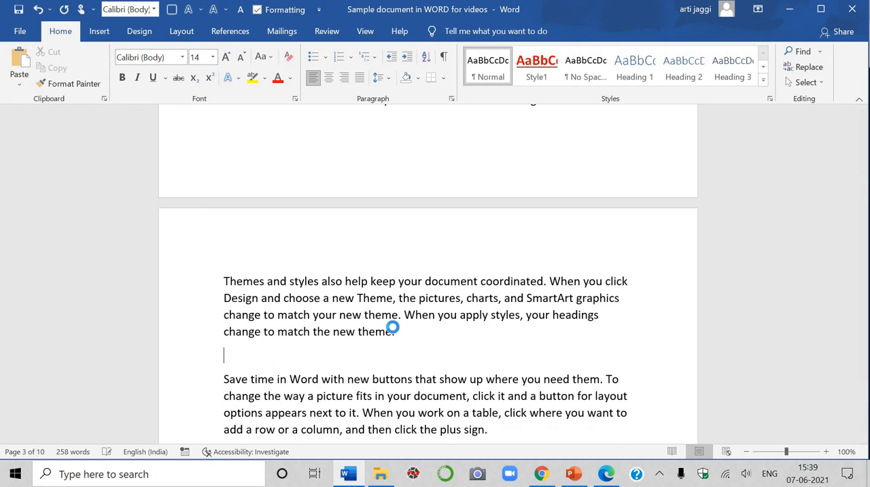
pyautogui.hotkey('ctrl', 'v')
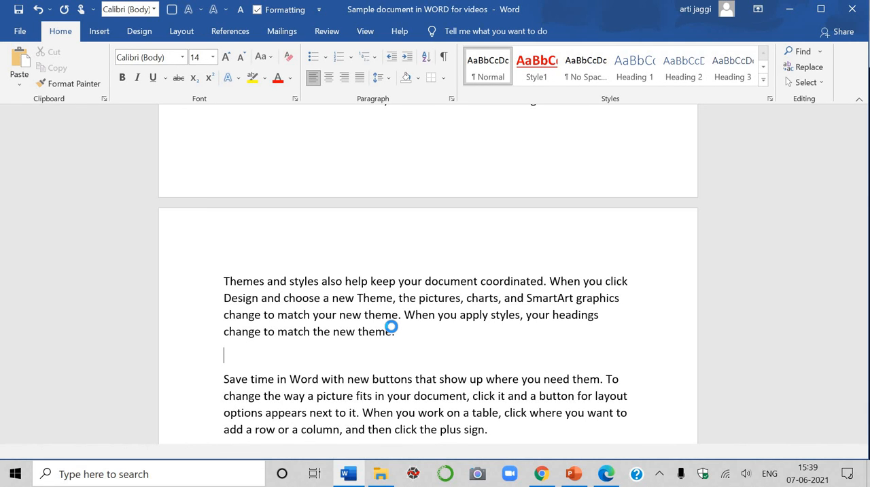
# Shrink the pasted bag picture to roughly a quarter of the text width.
pyautogui.click(428, 318)
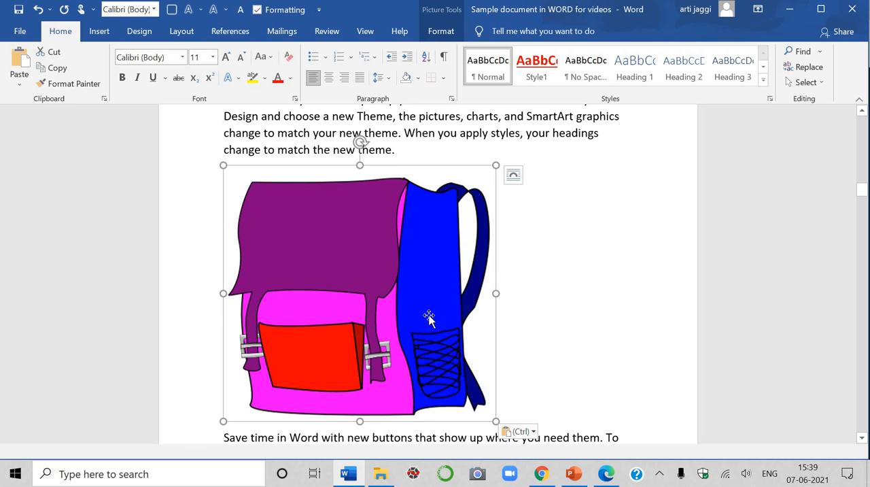
pyautogui.moveTo(496, 165); pyautogui.dragTo(400, 254)
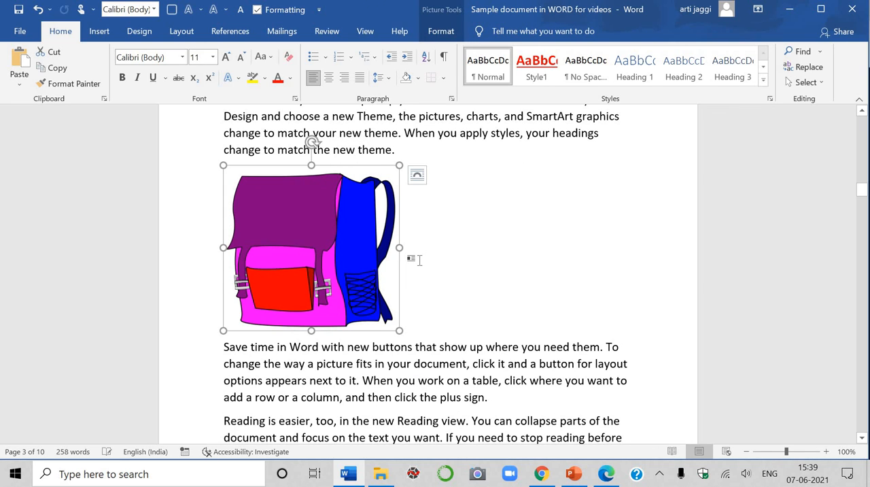
pyautogui.moveTo(310, 330); pyautogui.dragTo(311, 289)
pyautogui.moveTo(337, 219); pyautogui.dragTo(330, 225)
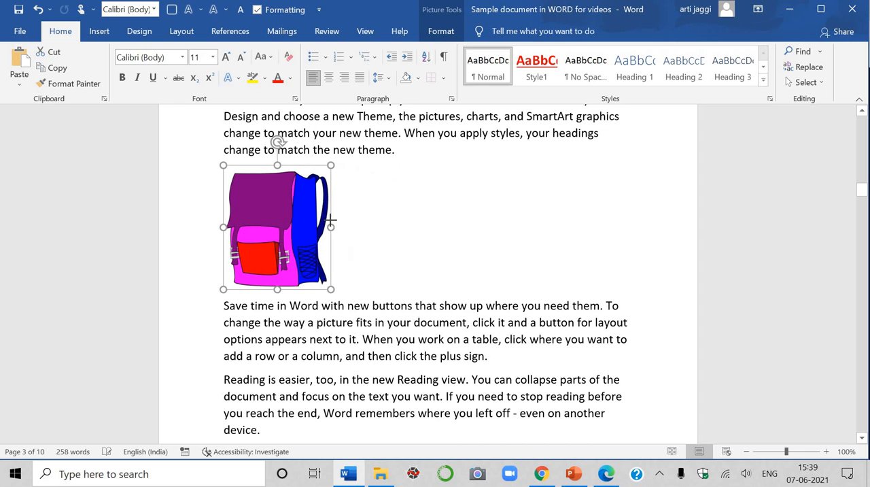
# Try the bag picture's text wrapping layout options in turn, ending with In Line with Text.
pyautogui.click(347, 176)
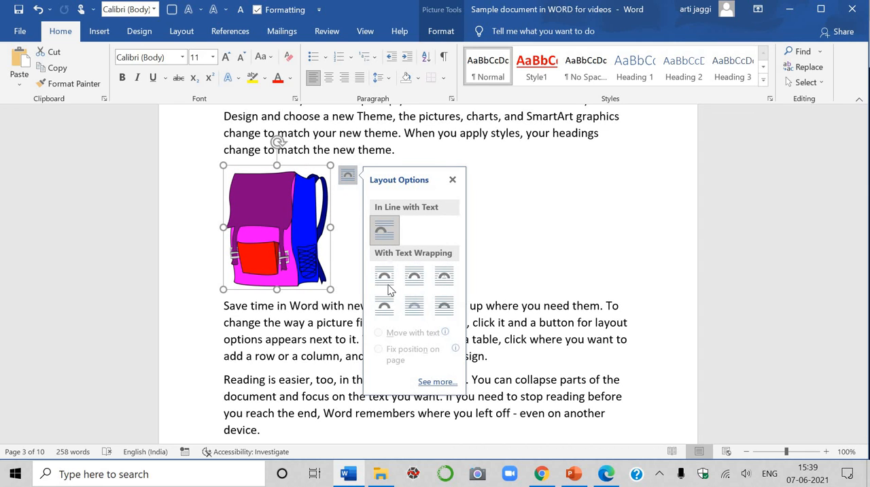
pyautogui.click(385, 279)
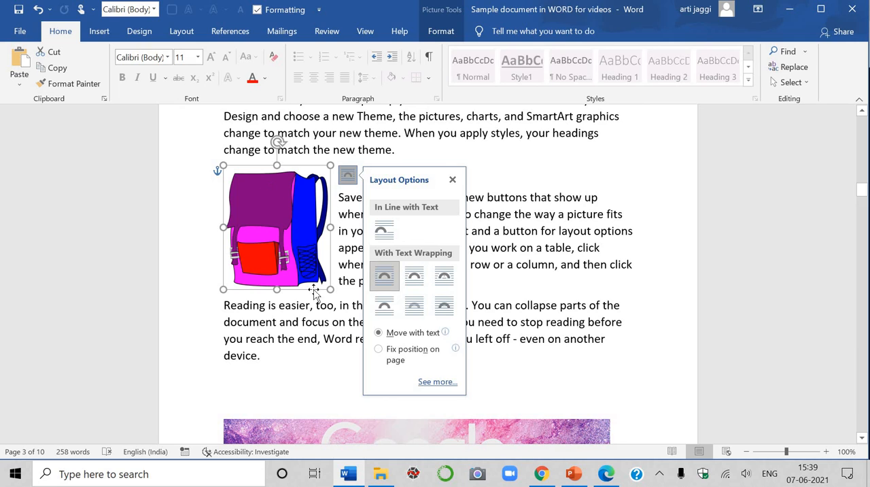
pyautogui.click(413, 280)
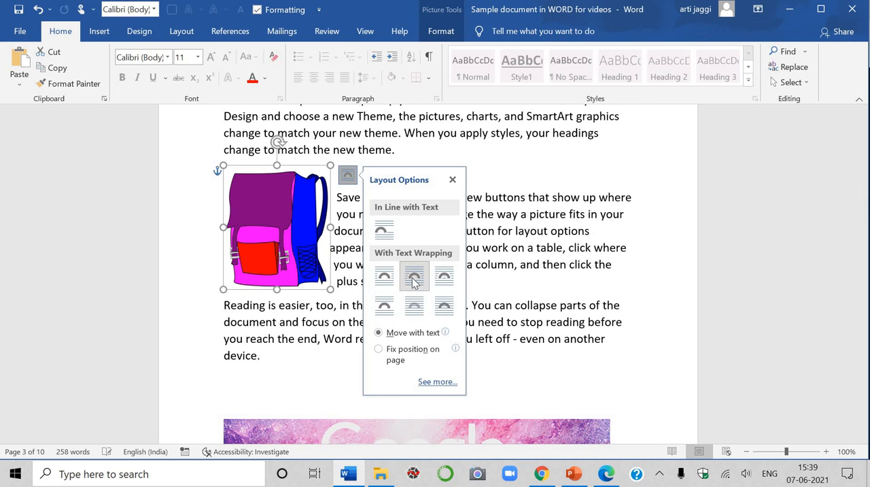
pyautogui.click(384, 307)
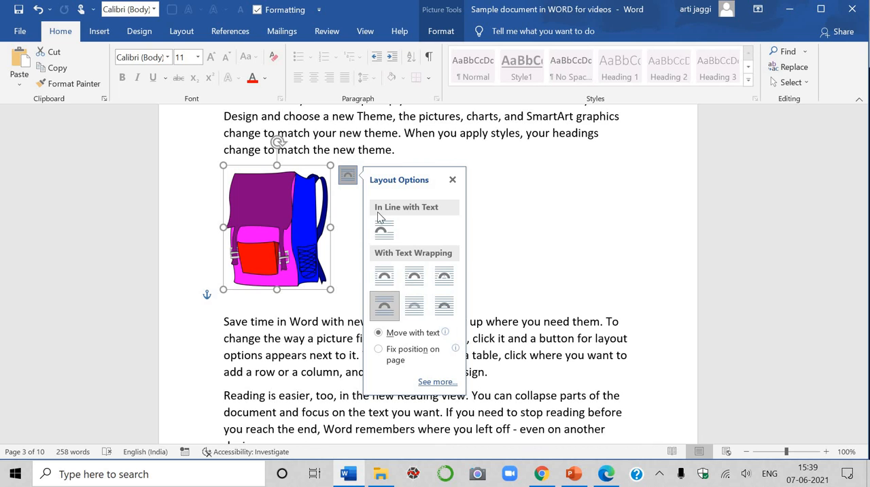
pyautogui.click(384, 230)
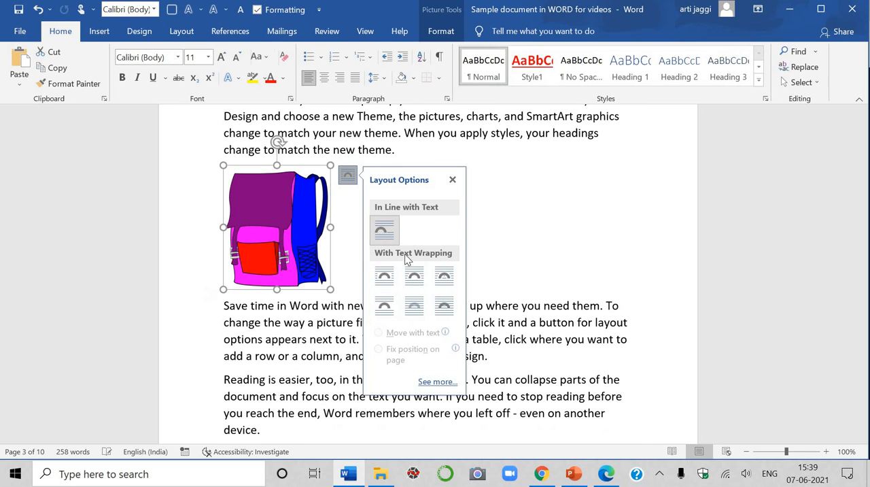
pyautogui.click(418, 312)
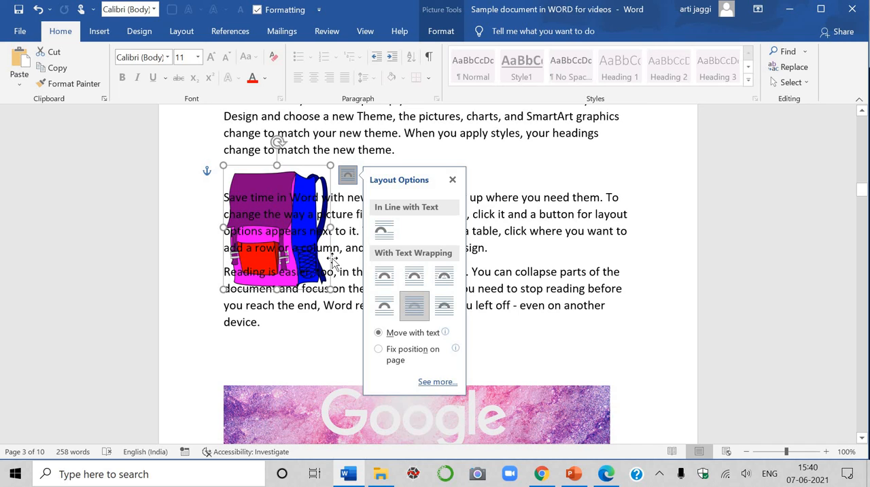
pyautogui.click(443, 307)
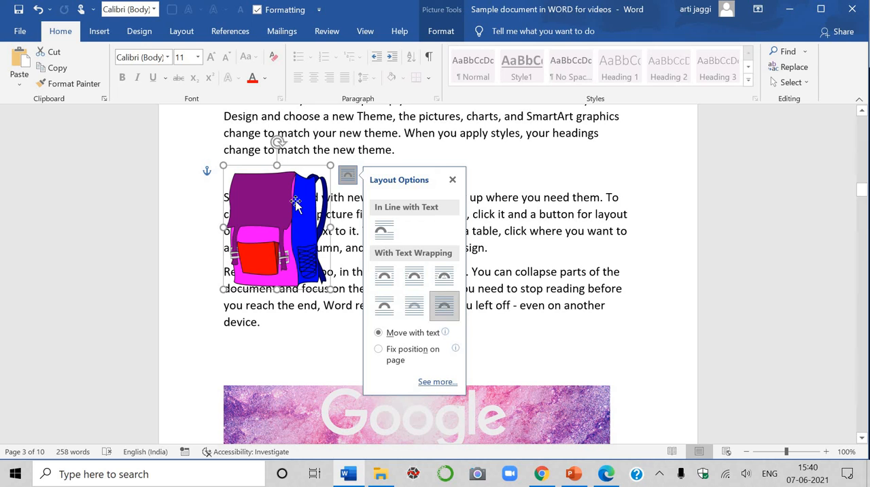
pyautogui.click(410, 317)
pyautogui.click(385, 275)
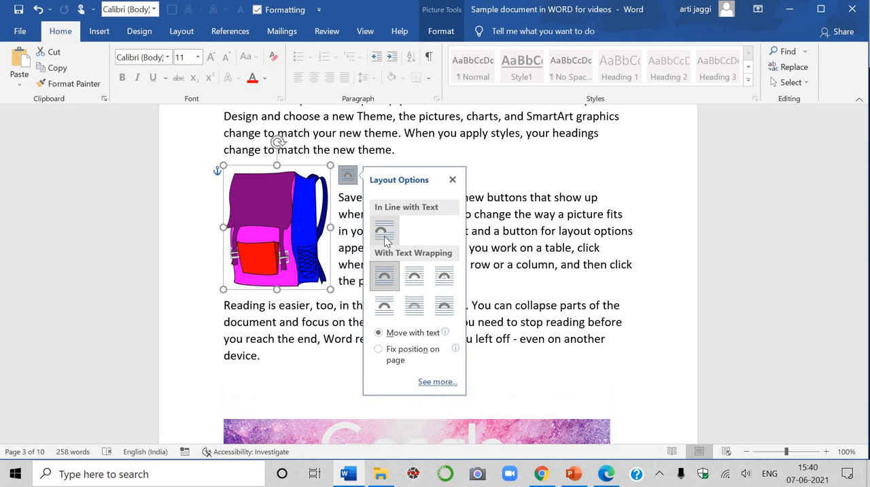
pyautogui.click(385, 233)
pyautogui.click(548, 259)
pyautogui.scroll(-1, 548, 262)
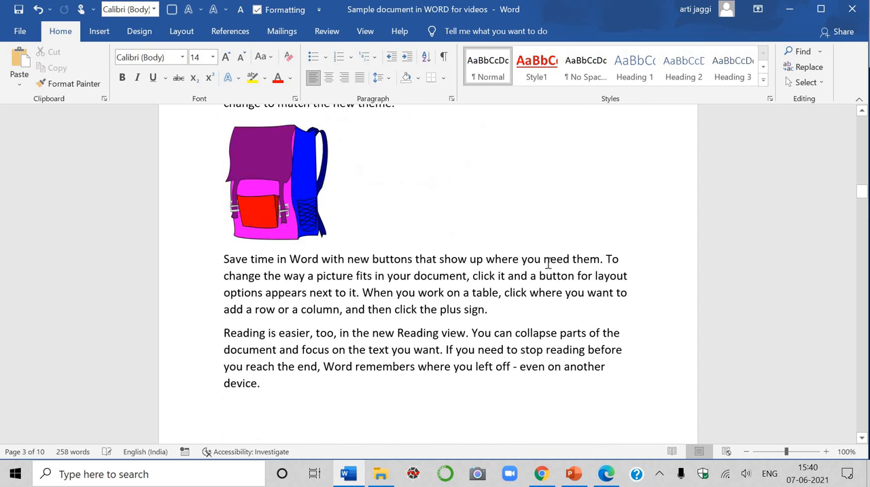
pyautogui.scroll(-6, 547, 262)
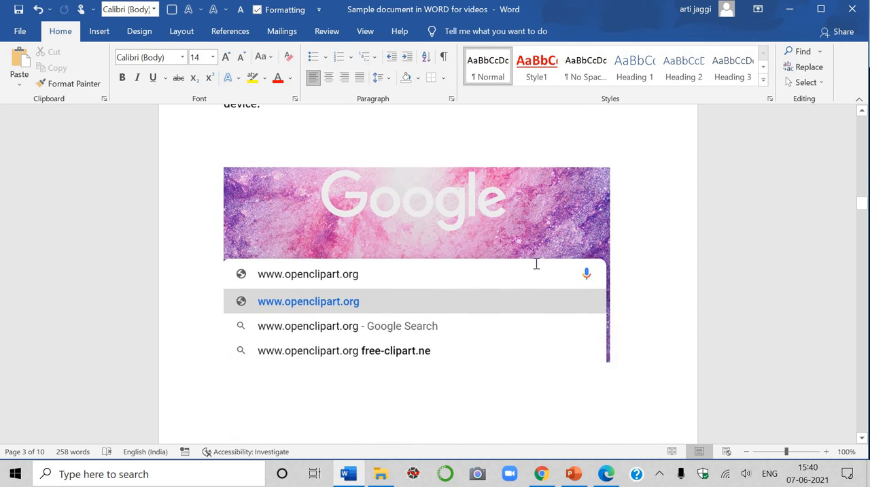
pyautogui.scroll(-6, 535, 264)
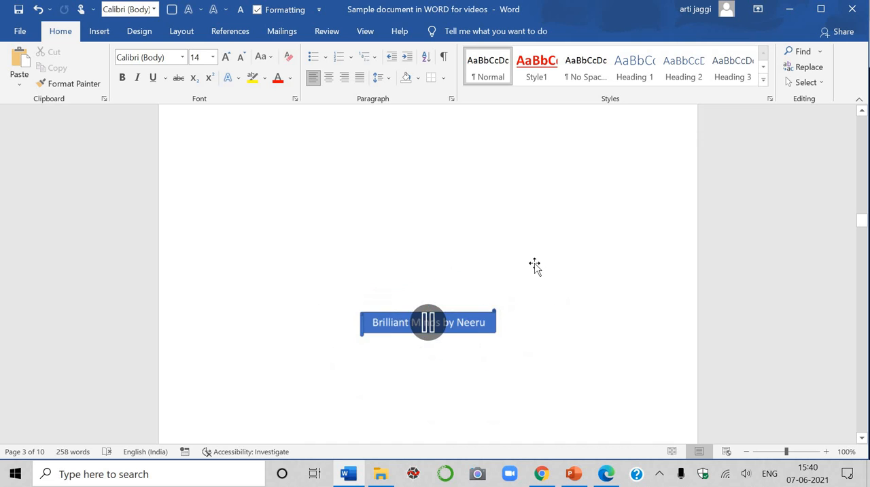
pyautogui.scroll(-2, 530, 262)
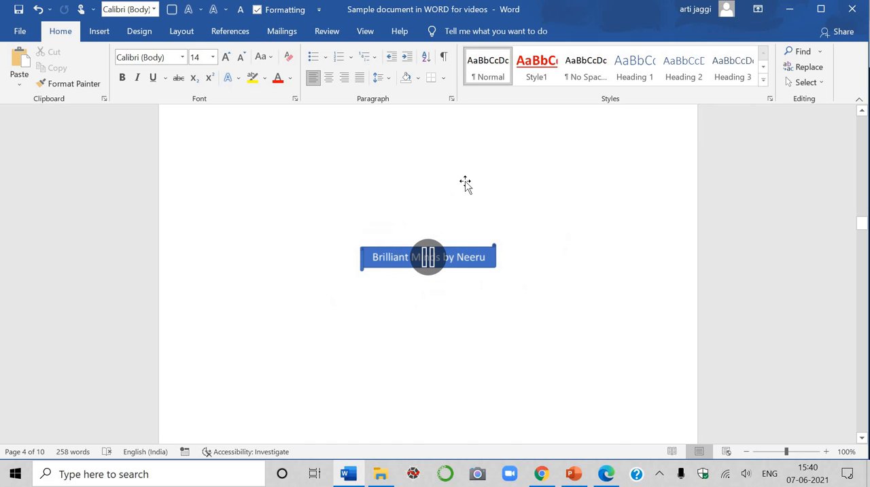